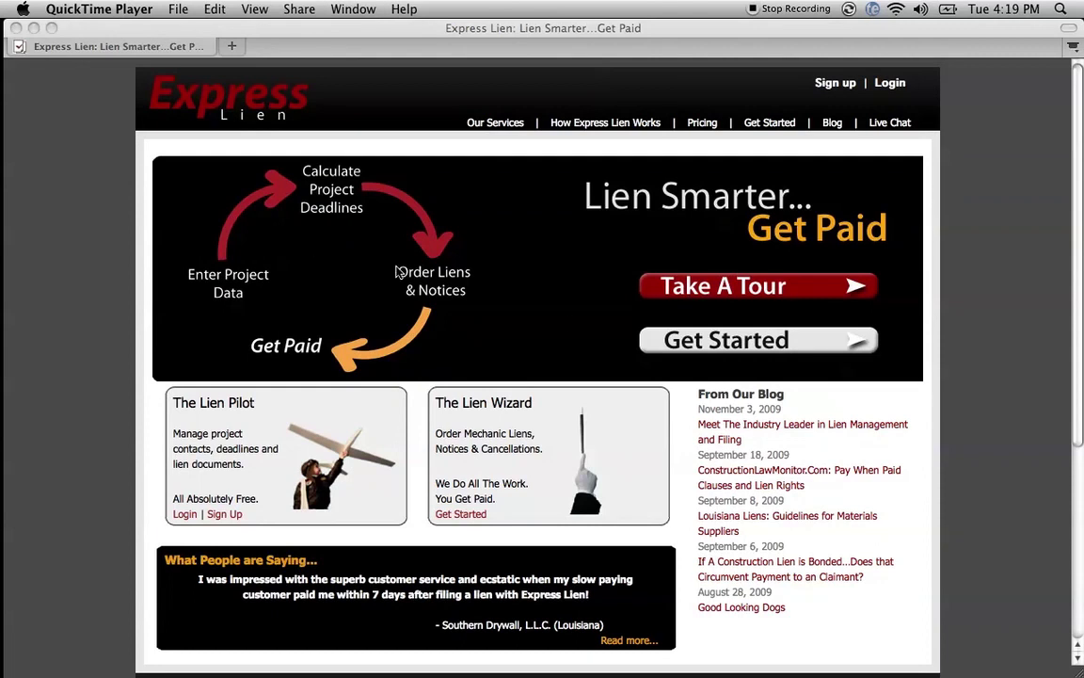
Launch The Lien Wizard from the Express Lien home page to begin a new order
{"action": "left_click", "coordinate": [701, 343]}
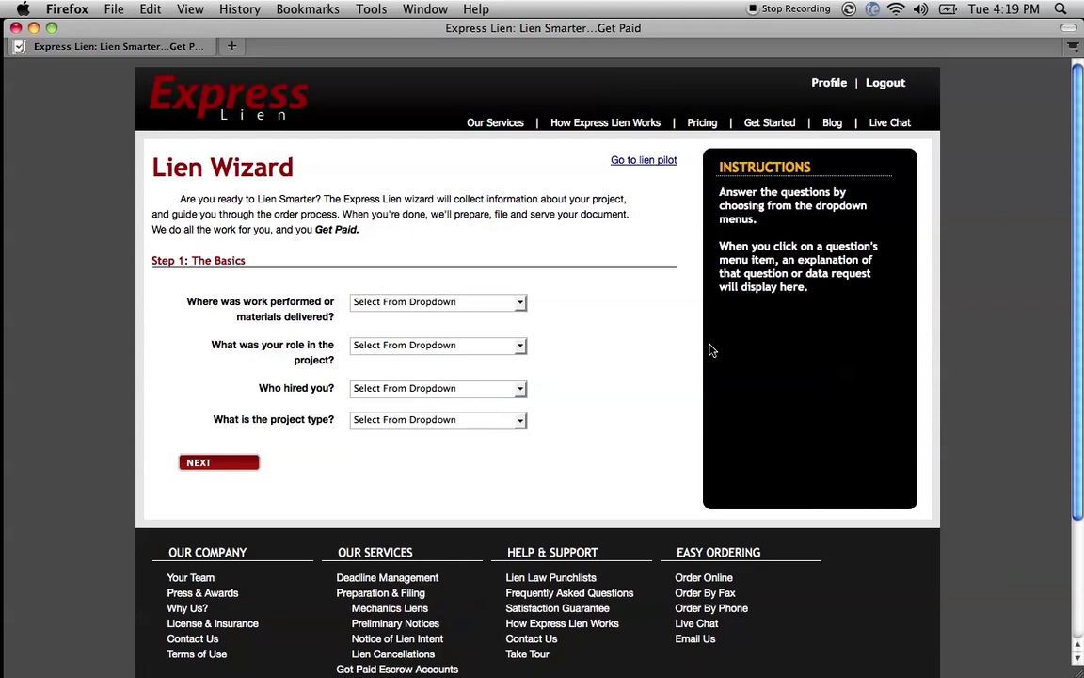
Answer Step 1 with Washington, Subcontractor, hired by Prime Contractor, and Commercial, then advance
{"action": "left_click", "coordinate": [420, 302]}
{"action": "scroll", "coordinate": [417, 358], "scroll_direction": "down", "scroll_amount": 2}
{"action": "scroll", "coordinate": [417, 358], "scroll_direction": "down", "scroll_amount": 5}
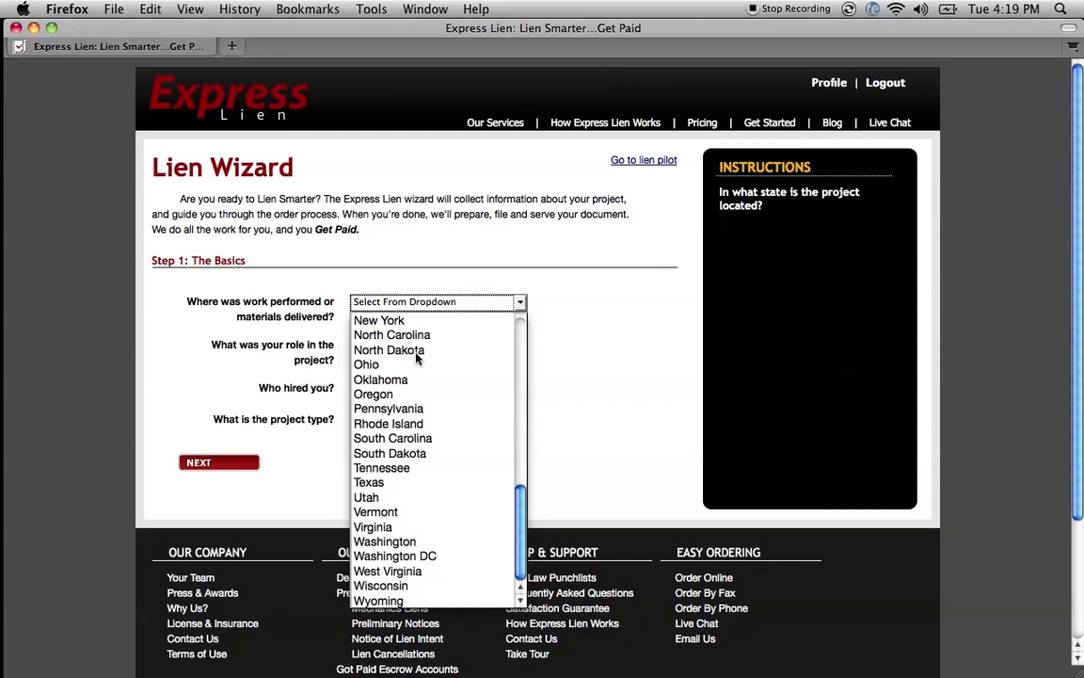
{"action": "left_click", "coordinate": [411, 543]}
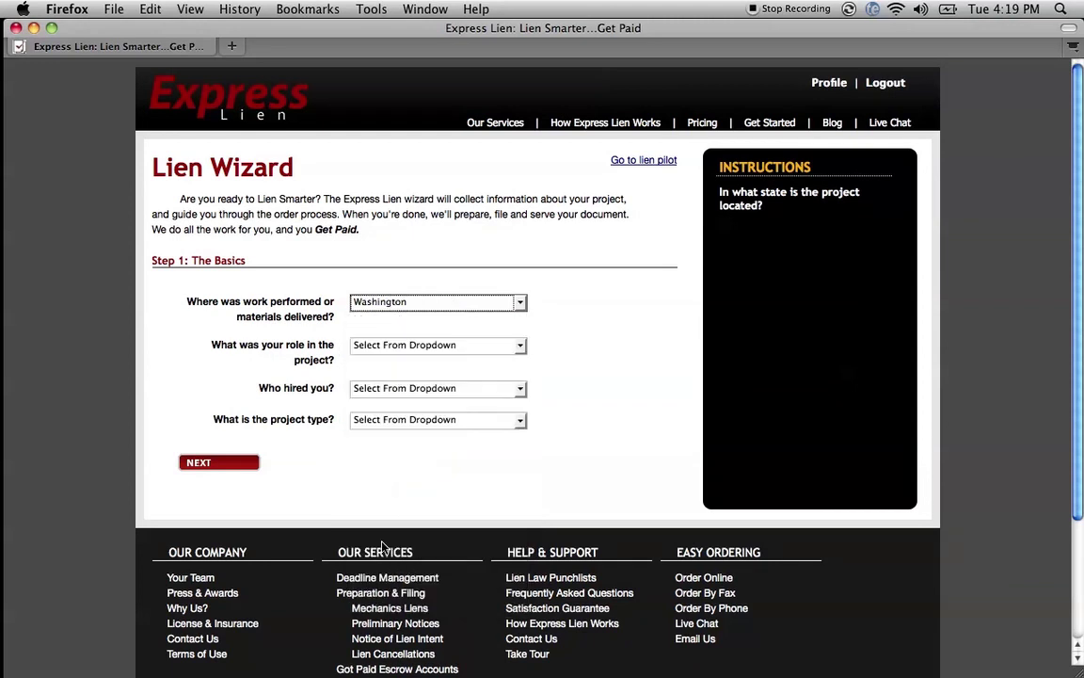
{"action": "left_click", "coordinate": [392, 346]}
{"action": "left_click", "coordinate": [399, 408]}
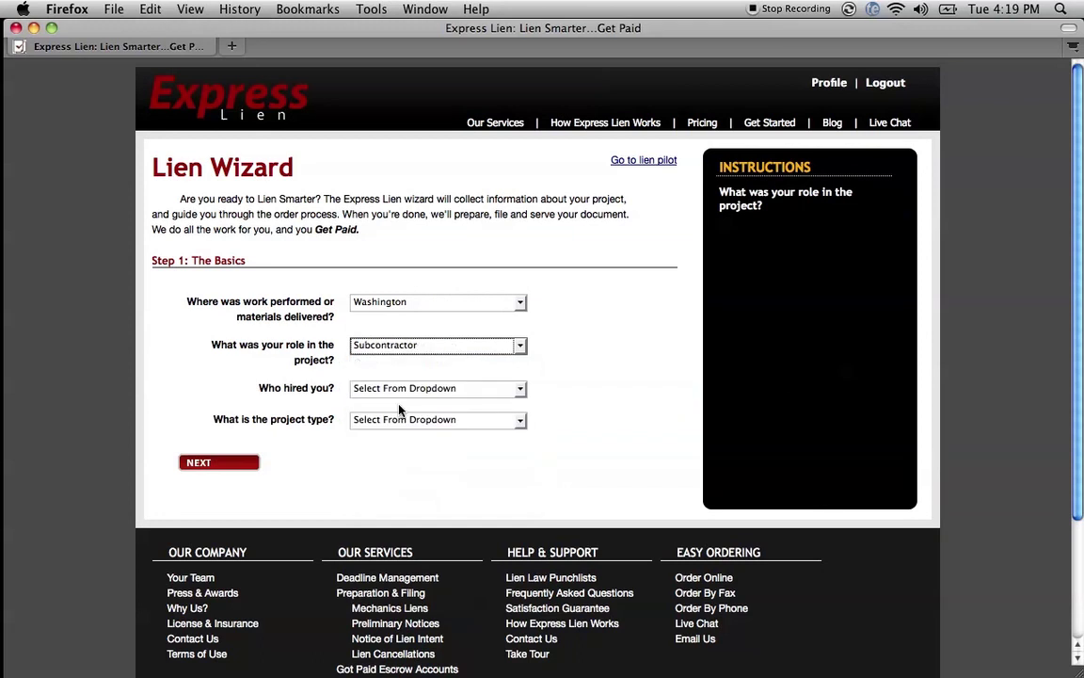
{"action": "left_click", "coordinate": [404, 388]}
{"action": "left_click", "coordinate": [388, 421]}
{"action": "left_click", "coordinate": [411, 420]}
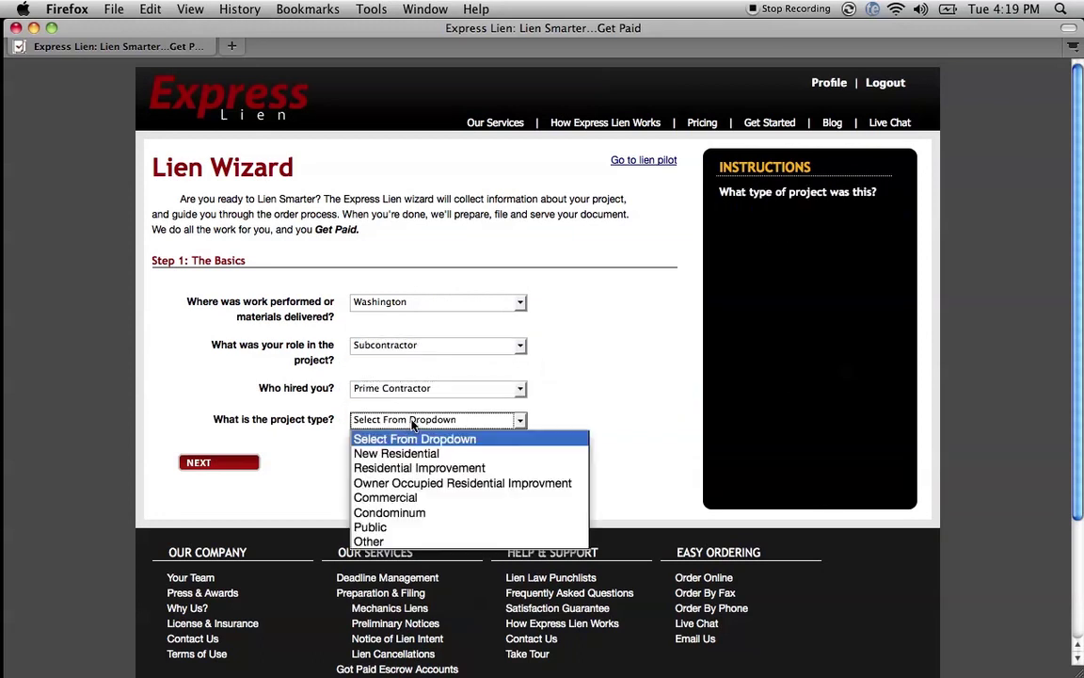
{"action": "left_click", "coordinate": [414, 497]}
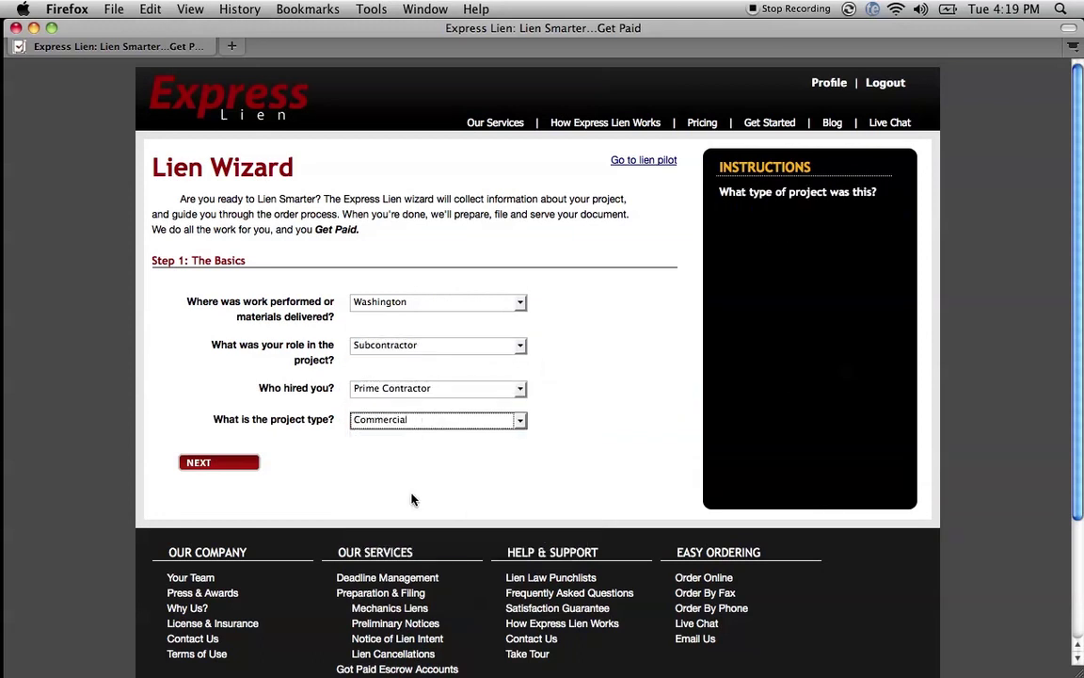
{"action": "left_click", "coordinate": [241, 465]}
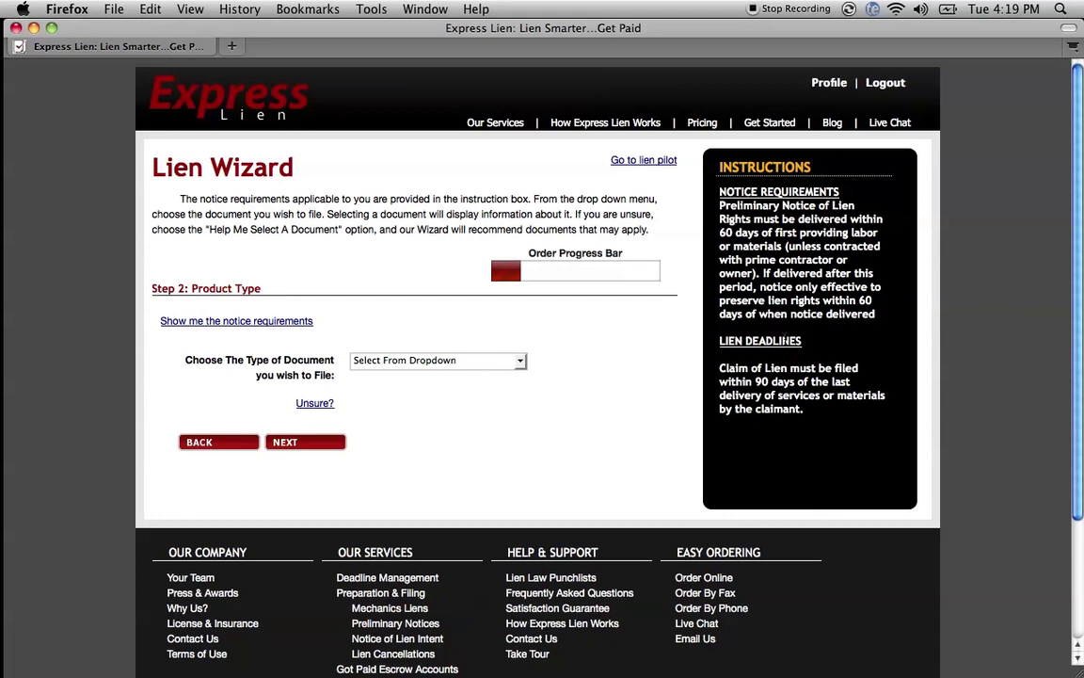
Compare Preliminary Notice with Claim of Lien, review the deadlines, and settle on Preliminary Notice
{"action": "left_click", "coordinate": [467, 365]}
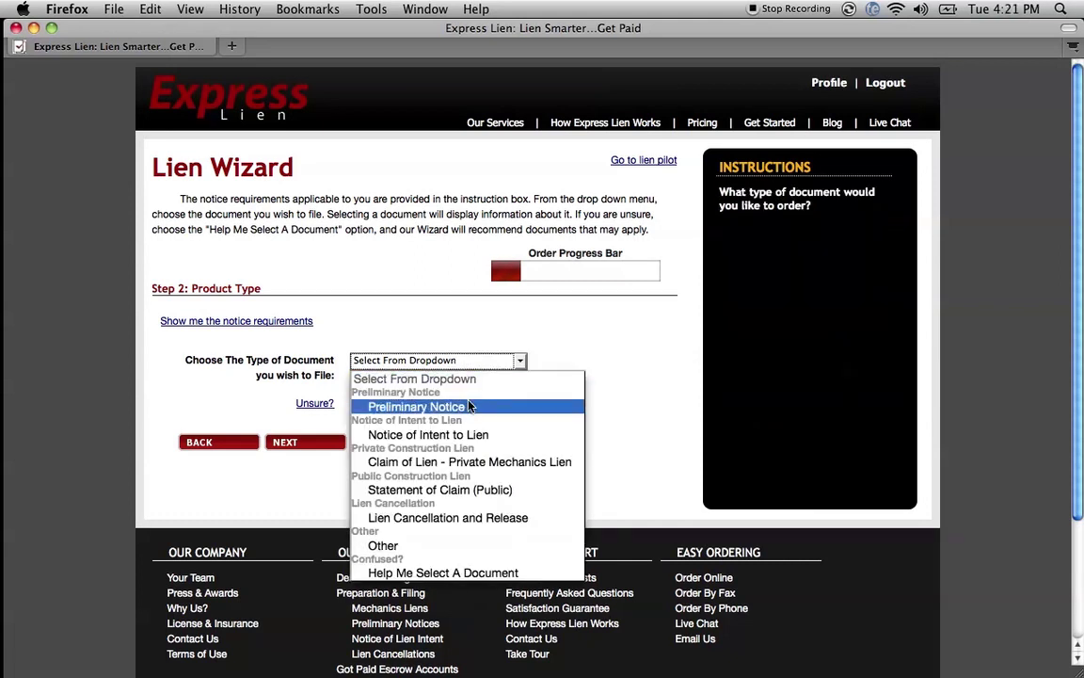
{"action": "left_click", "coordinate": [470, 406]}
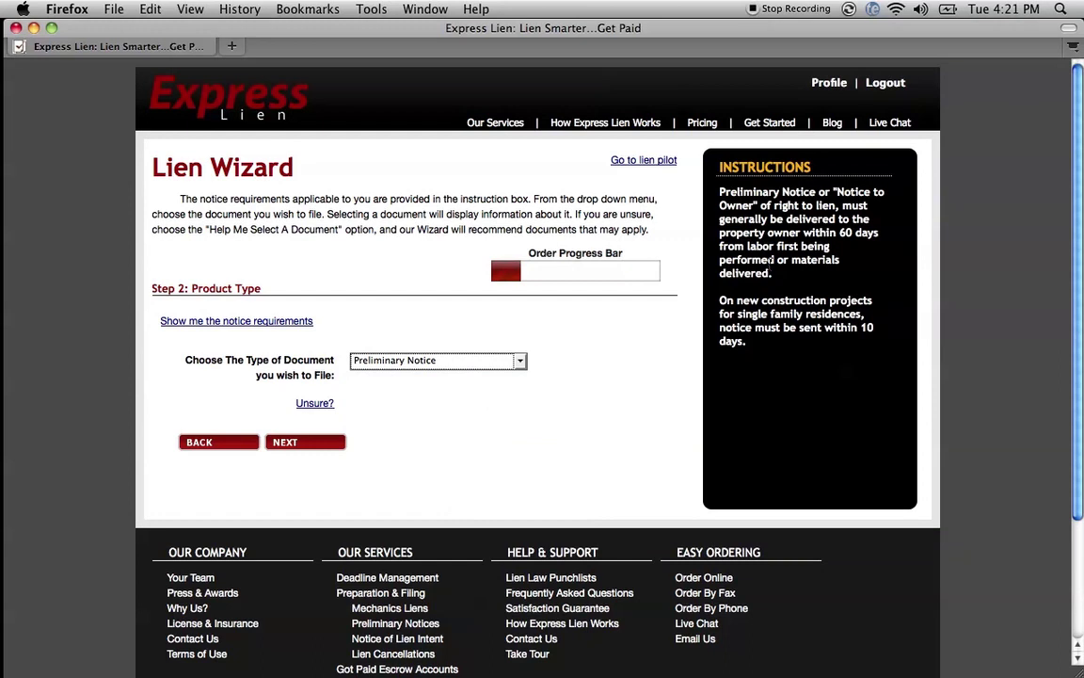
{"action": "left_click", "coordinate": [520, 361]}
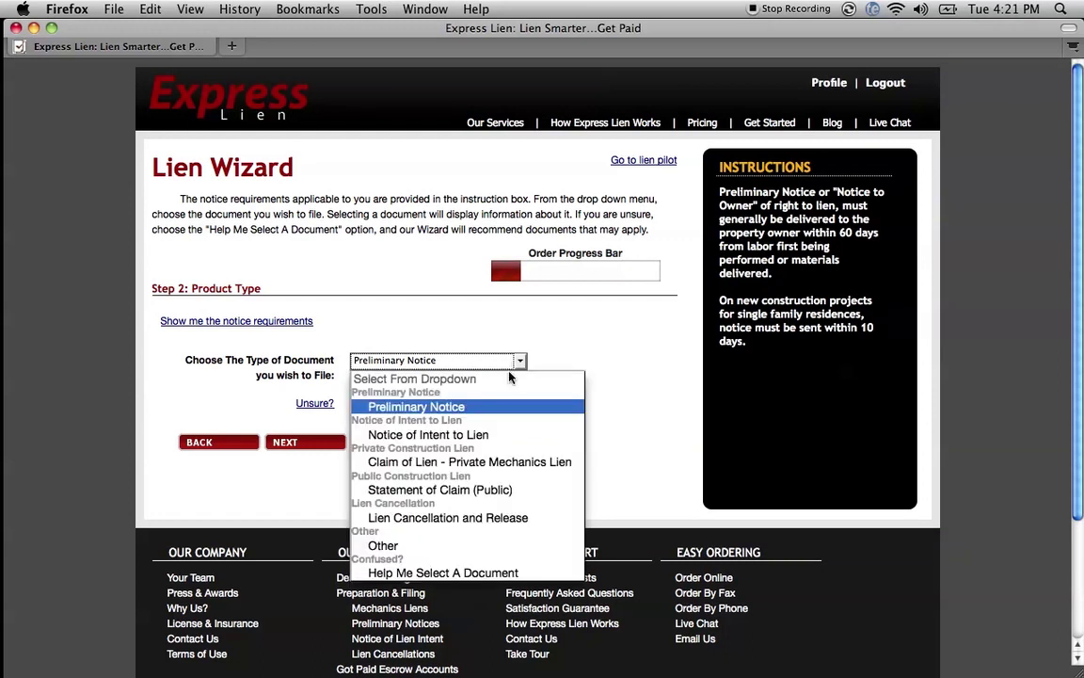
{"action": "left_click", "coordinate": [485, 462]}
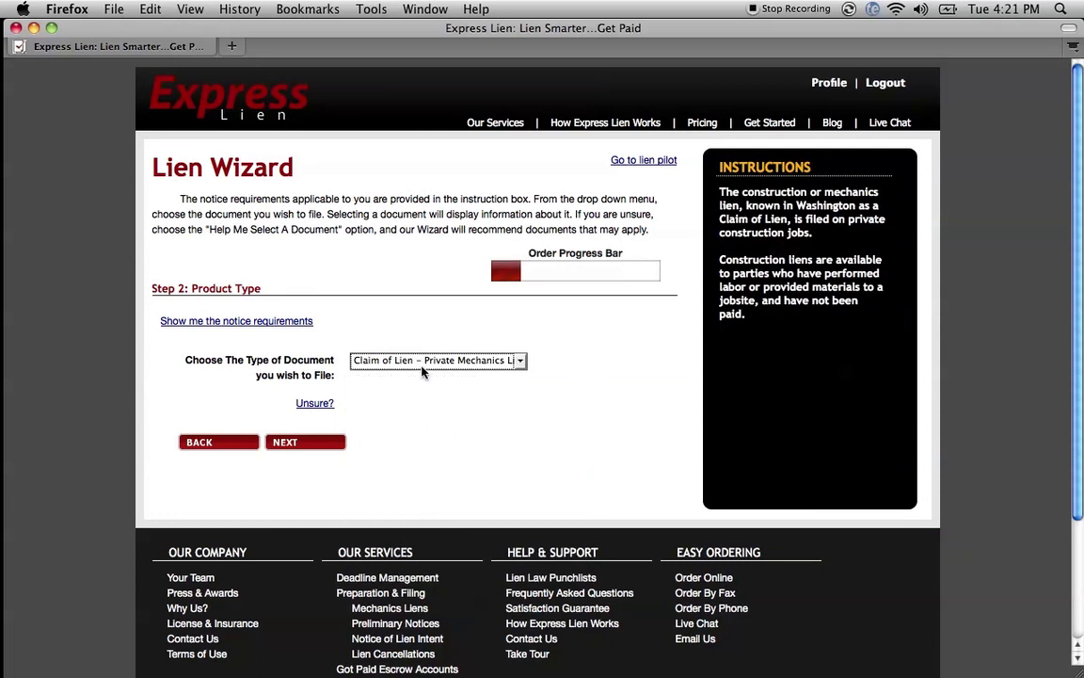
{"action": "left_click", "coordinate": [275, 325]}
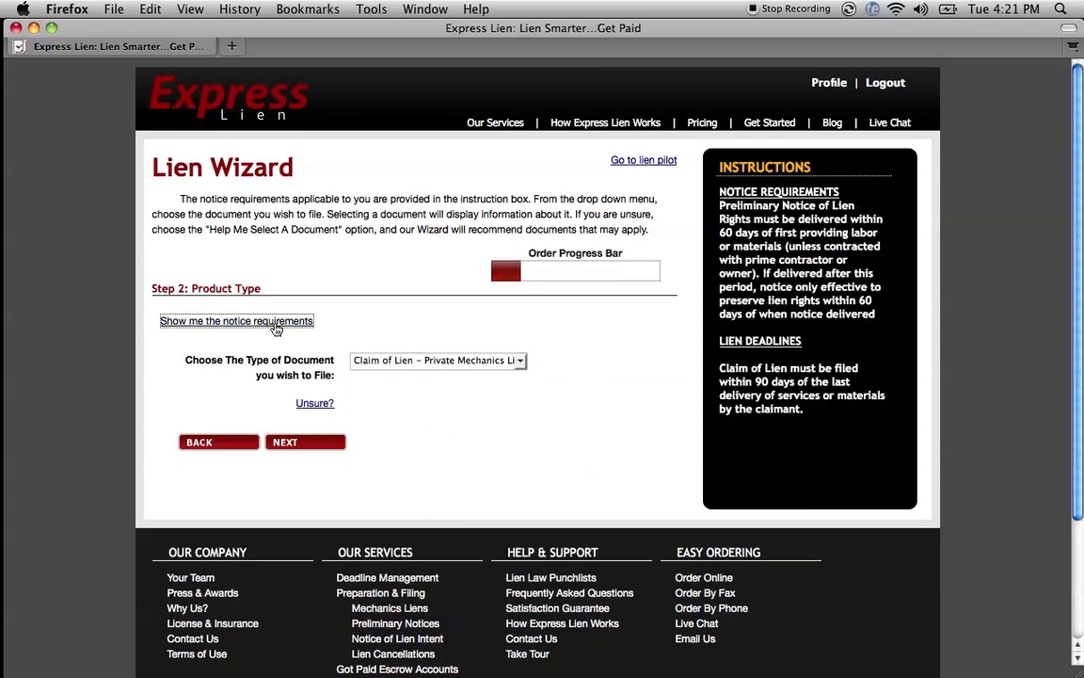
{"action": "left_click", "coordinate": [378, 365]}
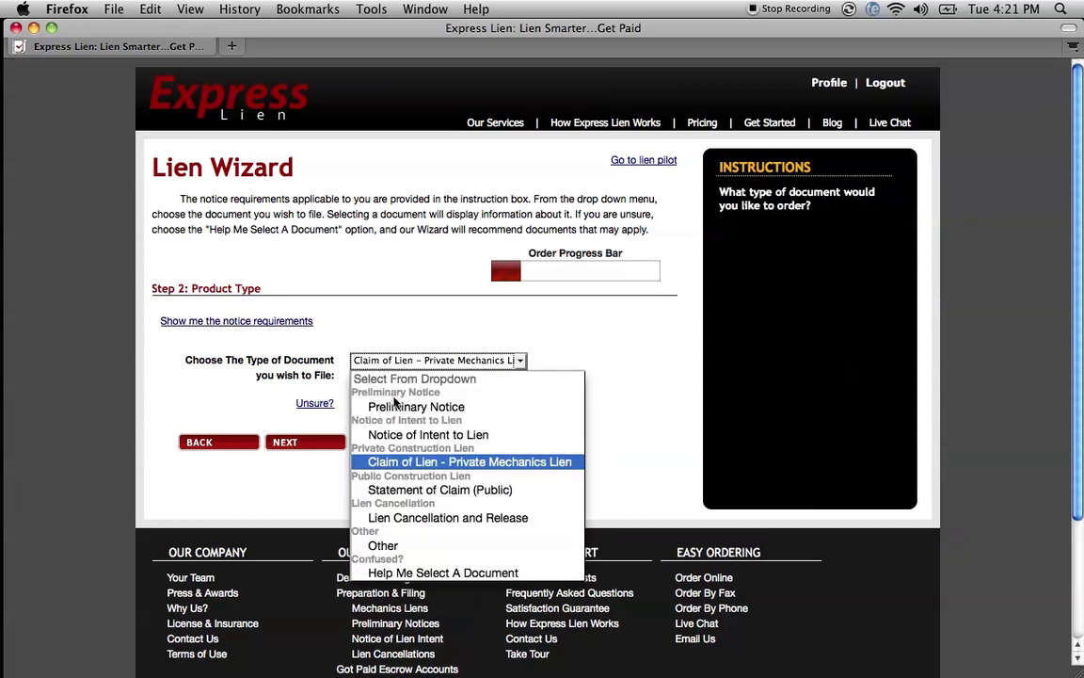
{"action": "left_click", "coordinate": [396, 406]}
{"action": "left_click", "coordinate": [333, 442]}
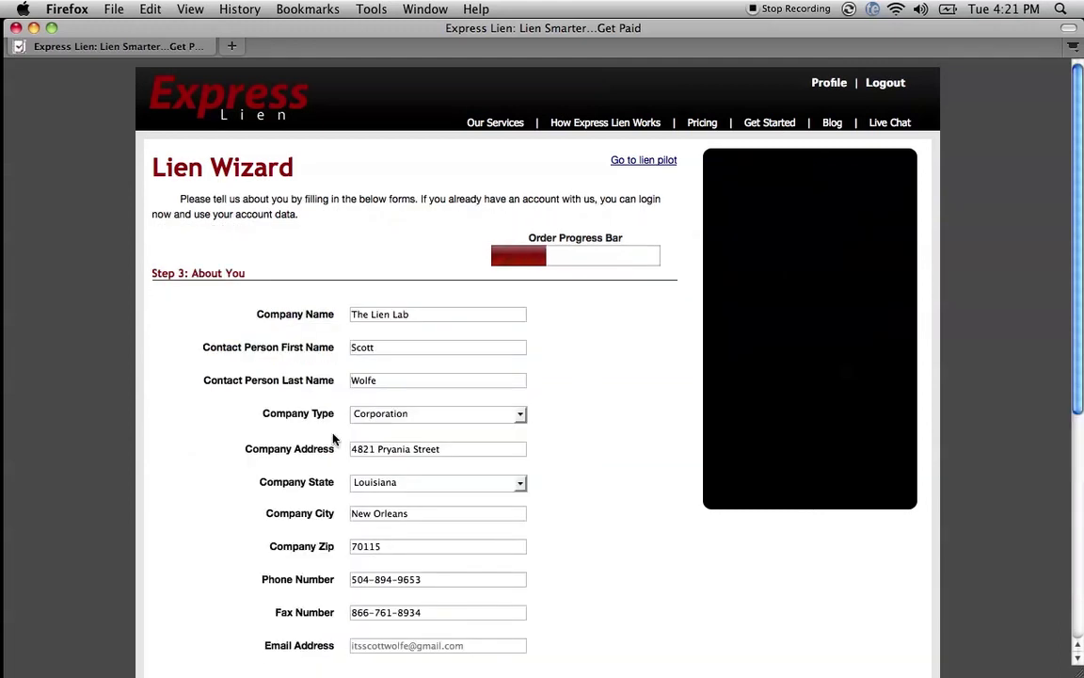
Keep the prefilled About You company and contact details unchanged and advance to the project step
{"action": "scroll", "coordinate": [333, 438], "scroll_direction": "down", "scroll_amount": 3}
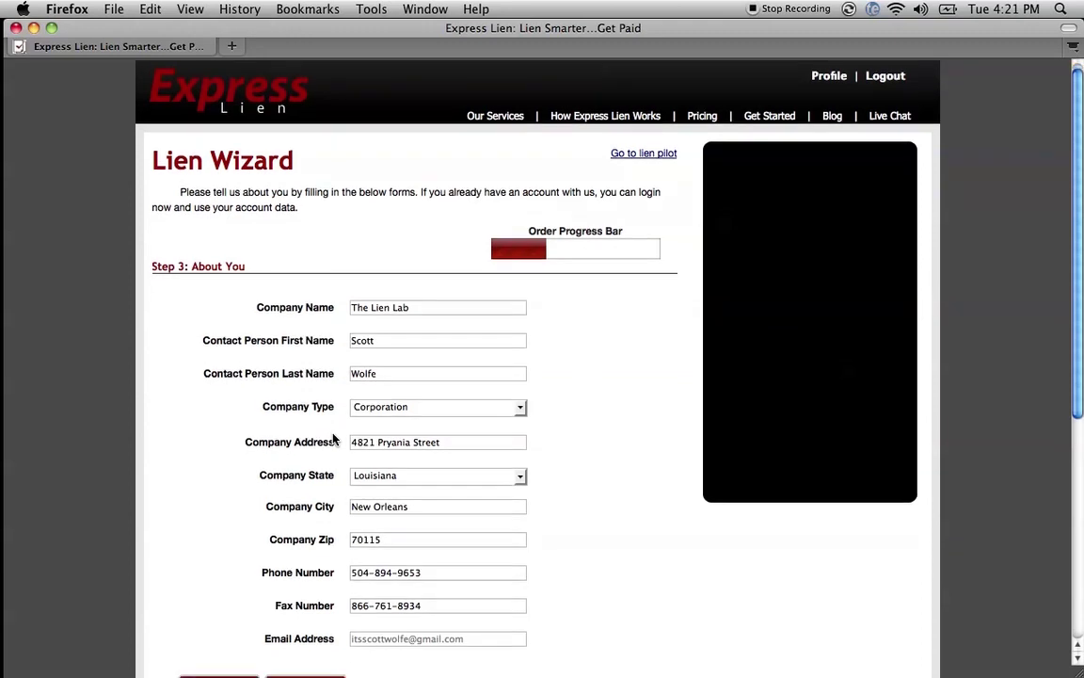
{"action": "scroll", "coordinate": [333, 439], "scroll_direction": "down", "scroll_amount": 2}
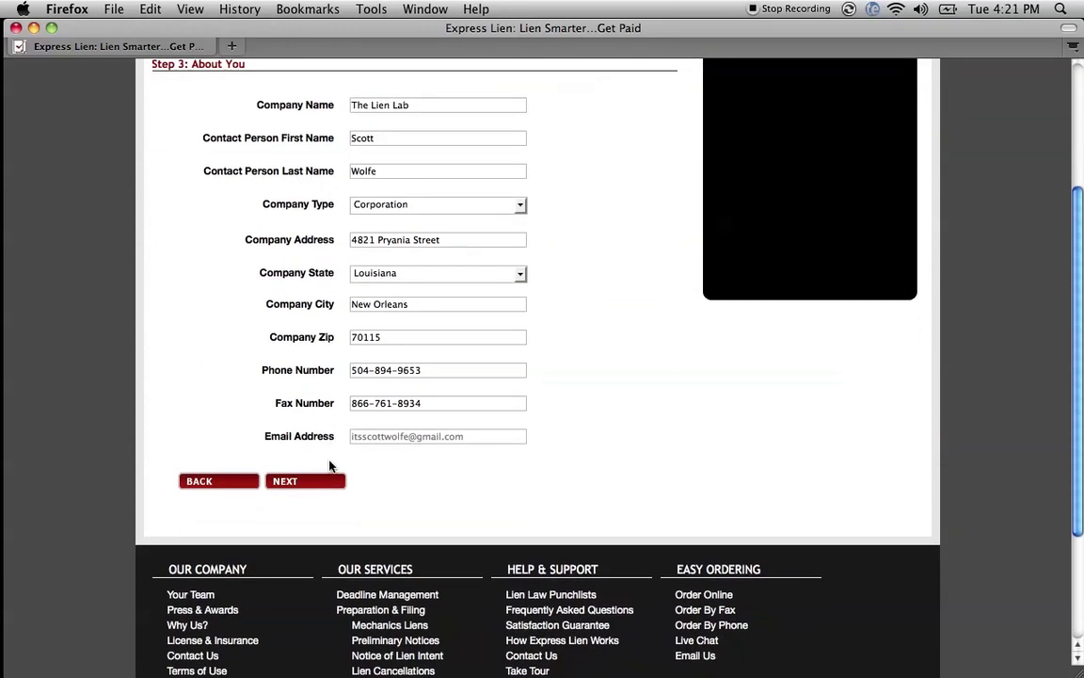
{"action": "left_click", "coordinate": [317, 481]}
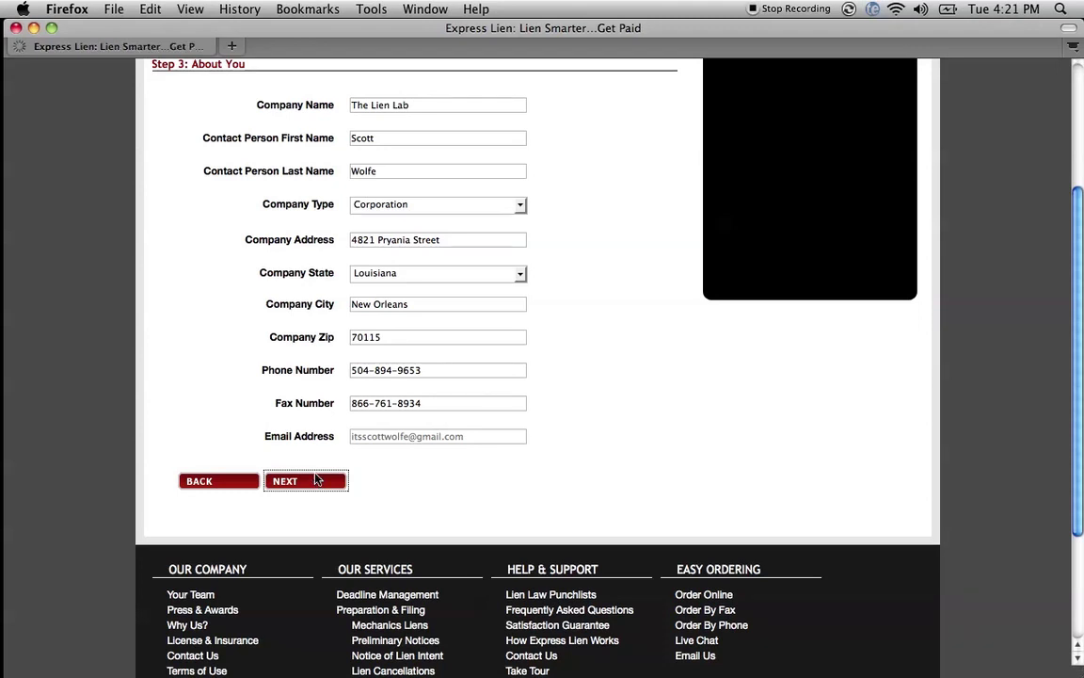
{"action": "scroll", "coordinate": [380, 408], "scroll_direction": "down", "scroll_amount": 1}
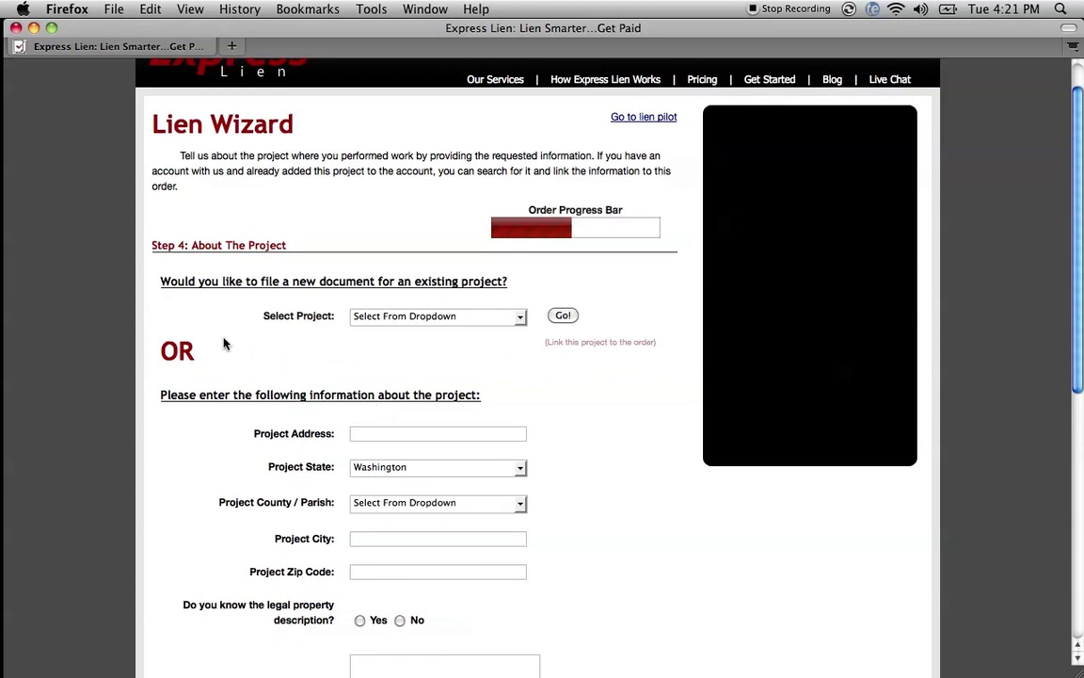
{"action": "scroll", "coordinate": [224, 344], "scroll_direction": "down", "scroll_amount": 2}
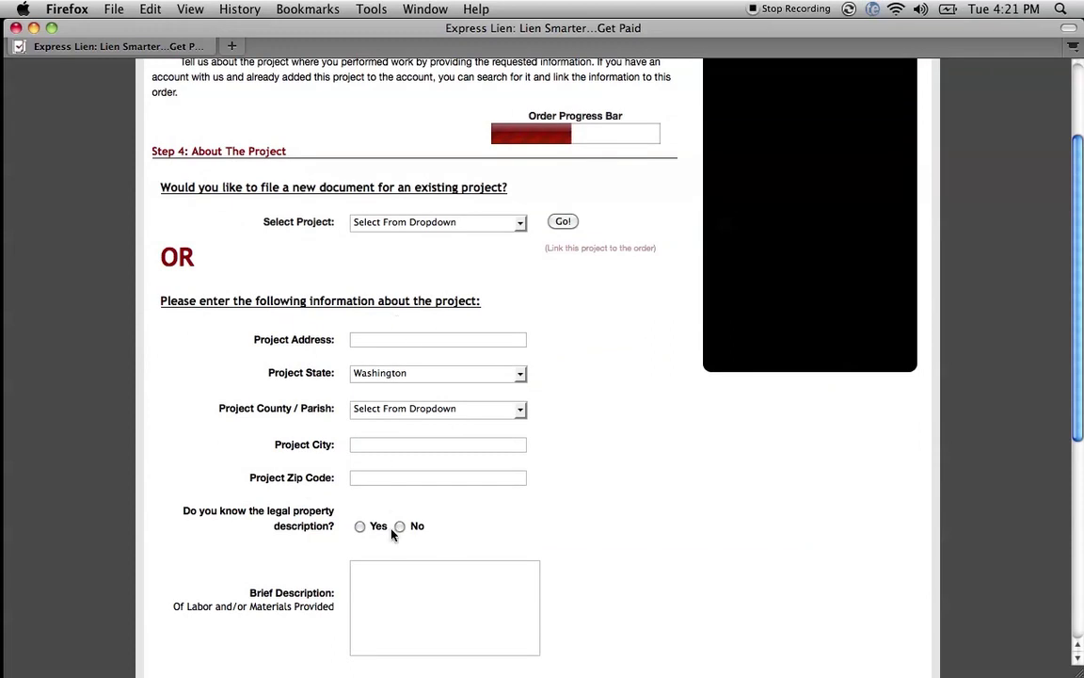
{"action": "scroll", "coordinate": [391, 534], "scroll_direction": "down", "scroll_amount": 2}
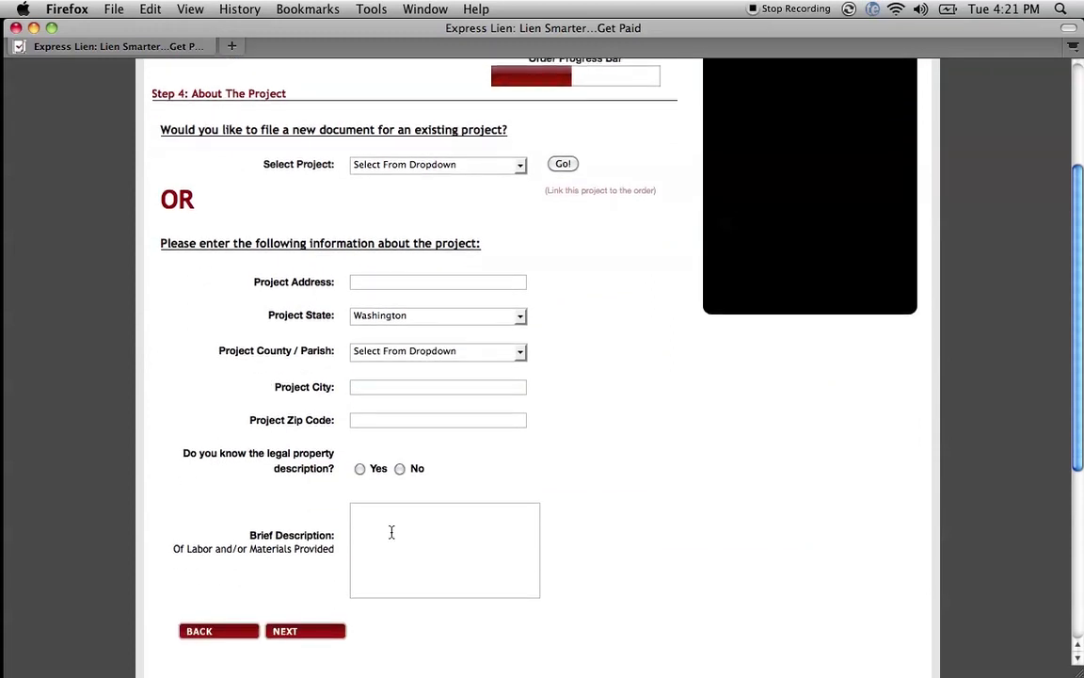
{"action": "left_click", "coordinate": [415, 168]}
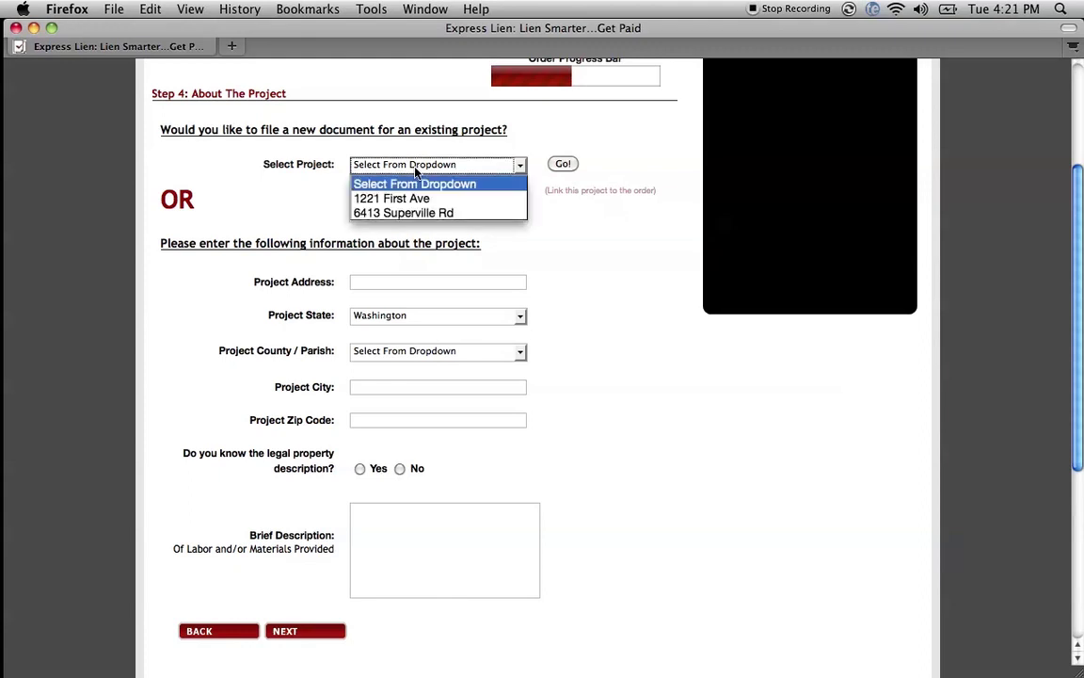
{"action": "left_click", "coordinate": [414, 215]}
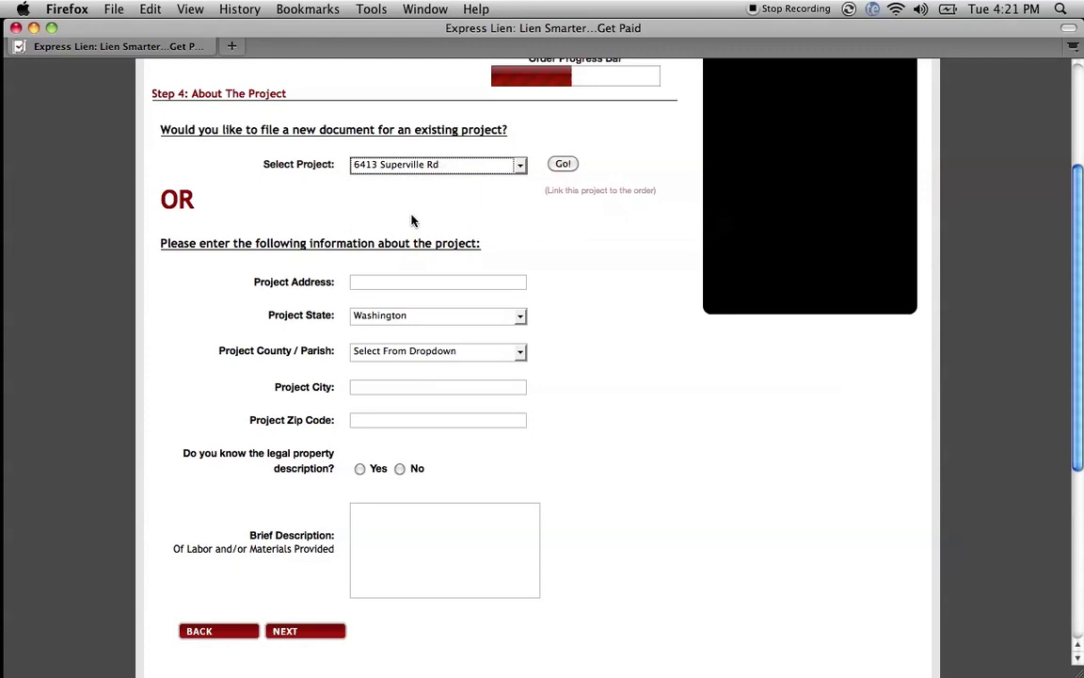
{"action": "left_click", "coordinate": [558, 171]}
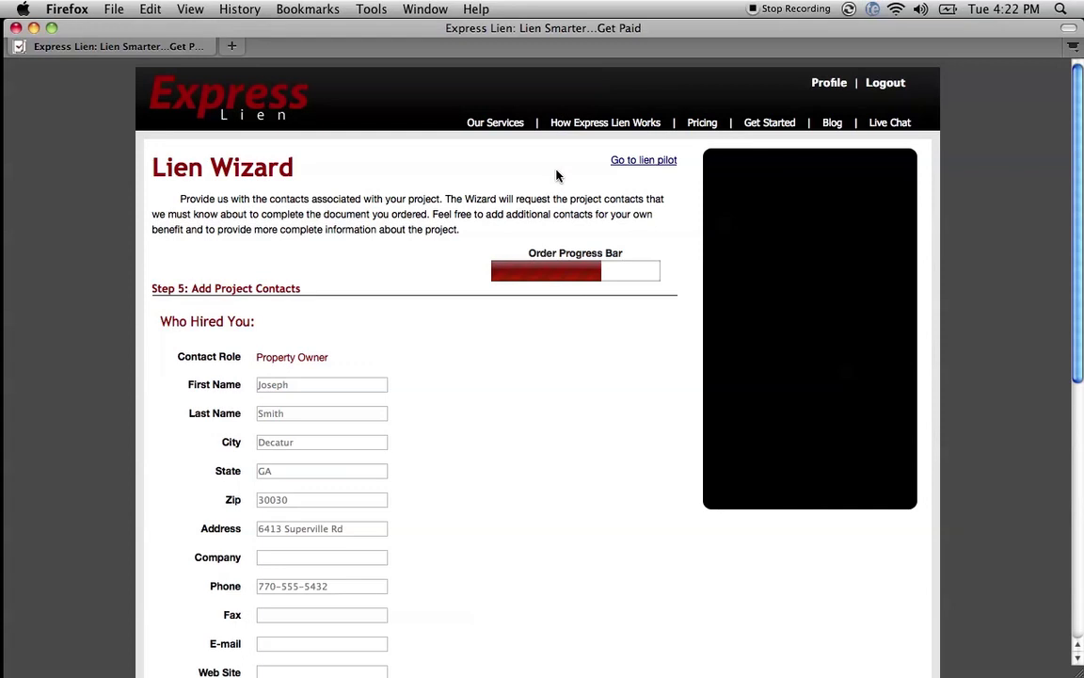
Add a second project contact with the Prime Contractor role
{"action": "scroll", "coordinate": [556, 175], "scroll_direction": "down", "scroll_amount": 3}
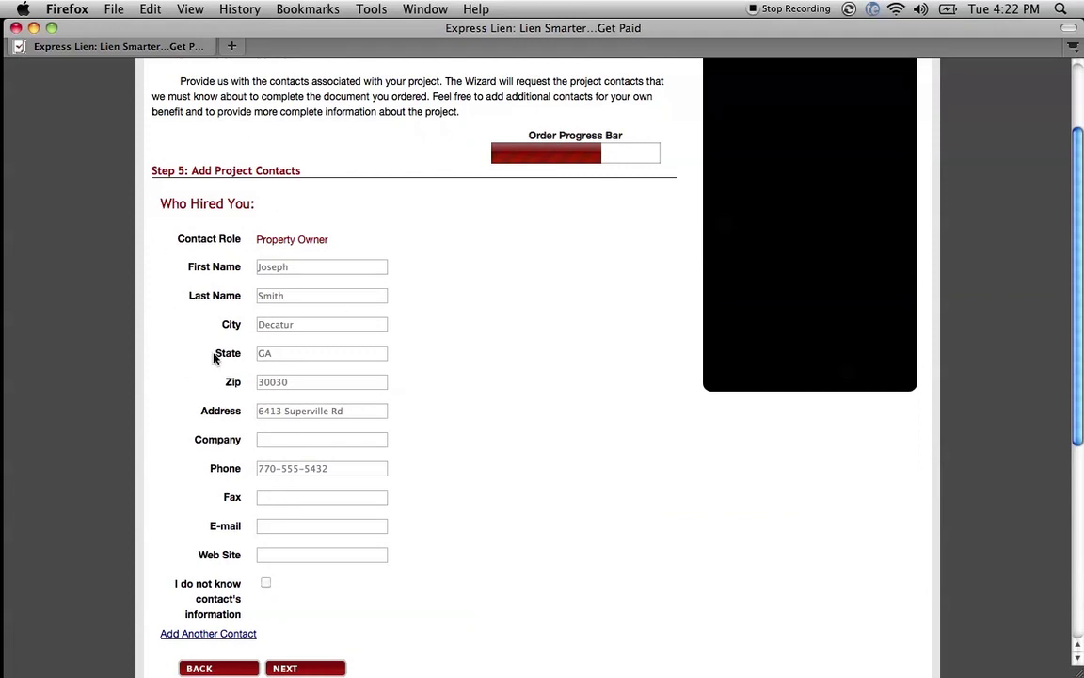
{"action": "scroll", "coordinate": [213, 405], "scroll_direction": "down", "scroll_amount": 1}
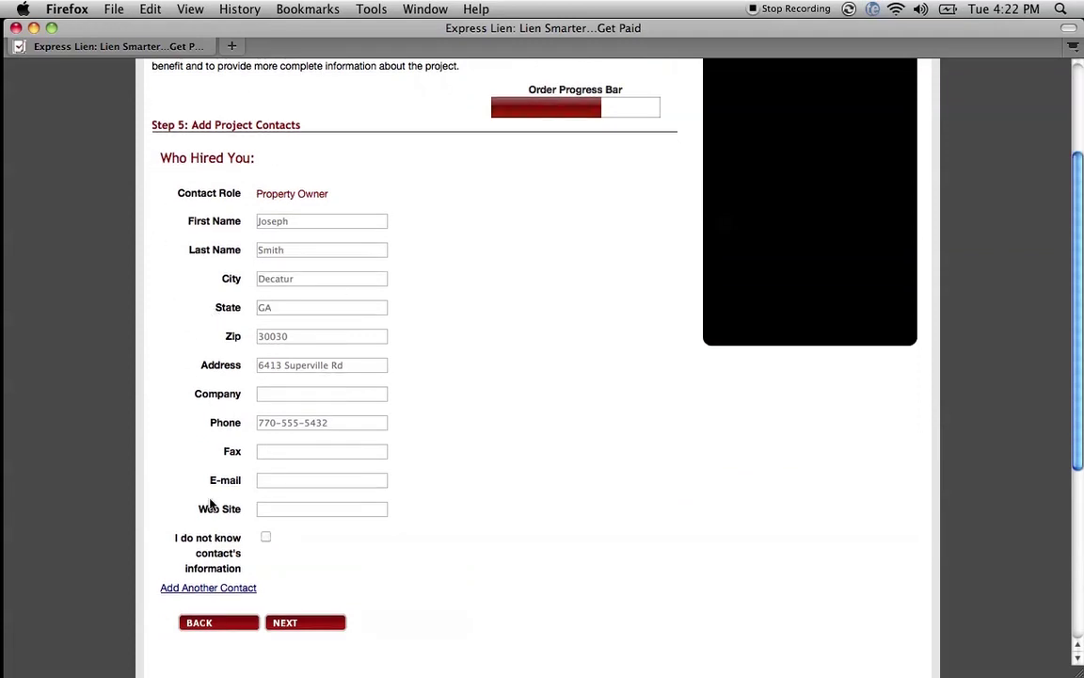
{"action": "left_click", "coordinate": [226, 587]}
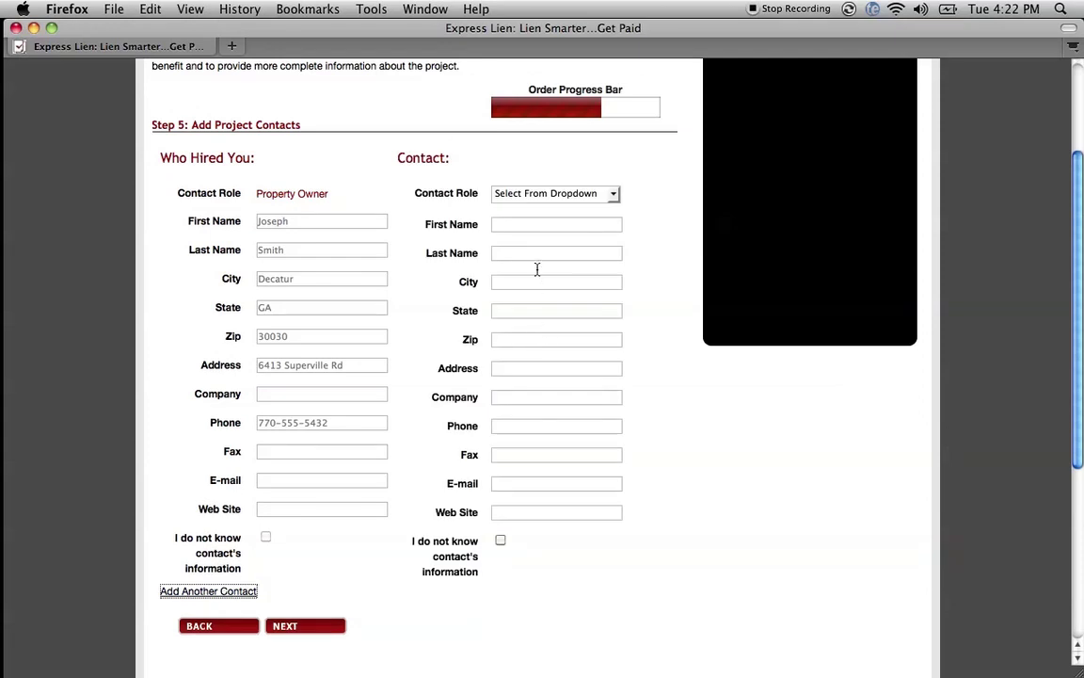
{"action": "left_click", "coordinate": [514, 195]}
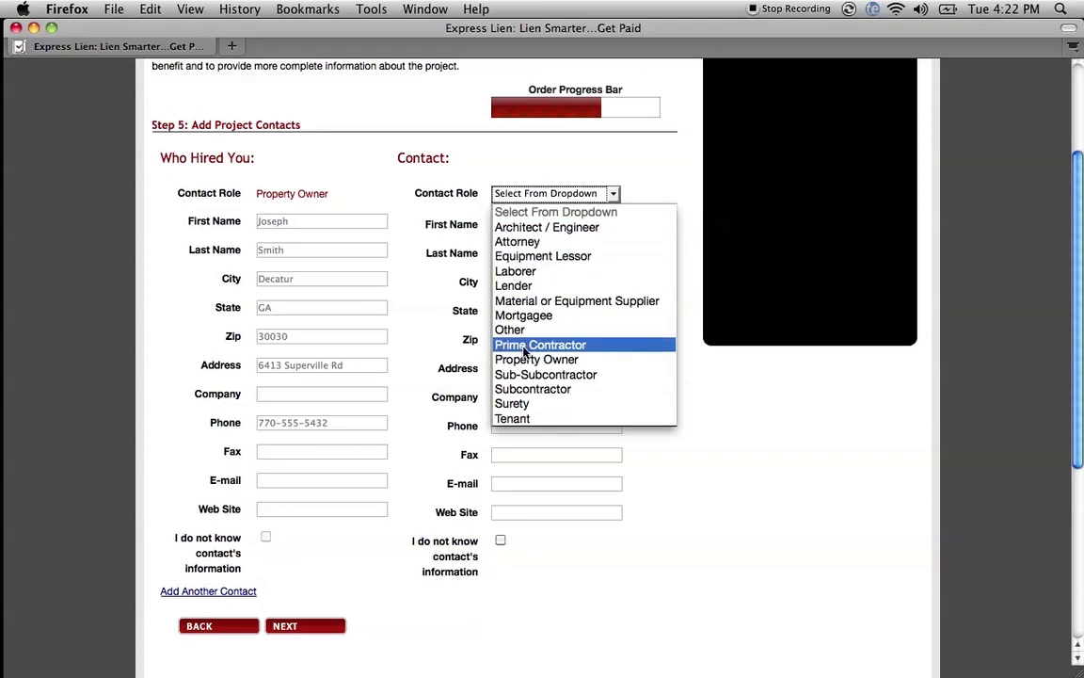
{"action": "left_click", "coordinate": [525, 348]}
Enter the contact's city Seattle, state WA, and its zip code
{"action": "left_click", "coordinate": [513, 281]}
{"action": "type", "text": "N"}
{"action": "key", "text": "BackSpace"}
{"action": "type", "text": "Seattle"}
{"action": "key", "text": "Tab"}
{"action": "type", "text": "WA"}
{"action": "key", "text": "Tab"}
{"action": "type", "text": "98134"}
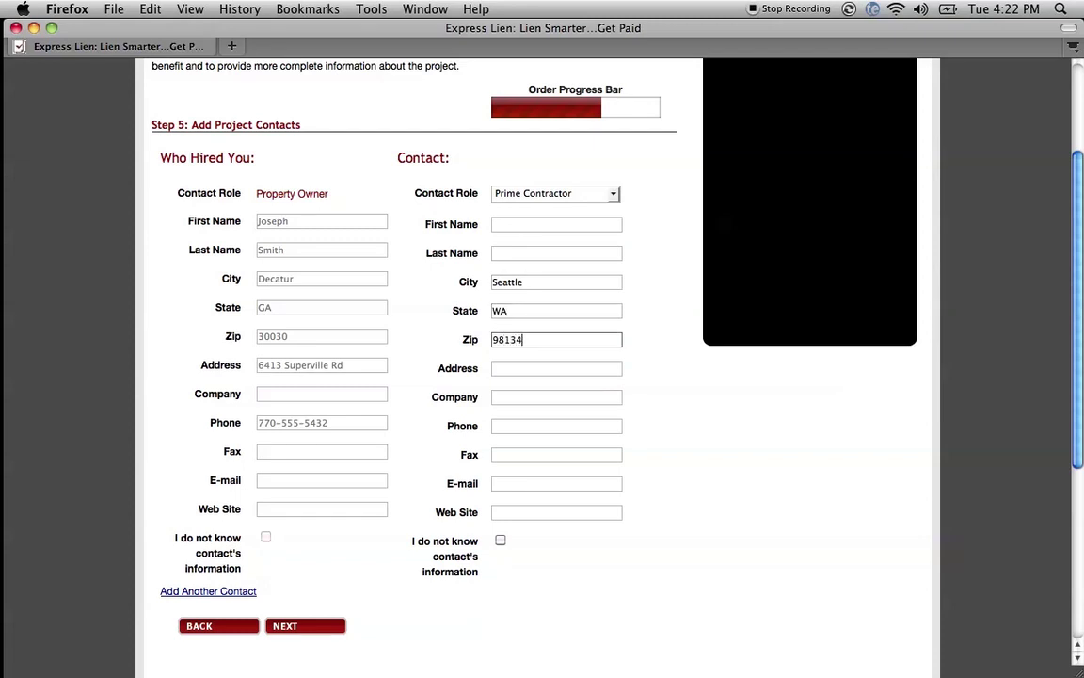
Fill in the street address, company ABC Construction, and phone number, then continue
{"action": "key", "text": "Tab"}
{"action": "type", "text": "3232 First Ave S"}
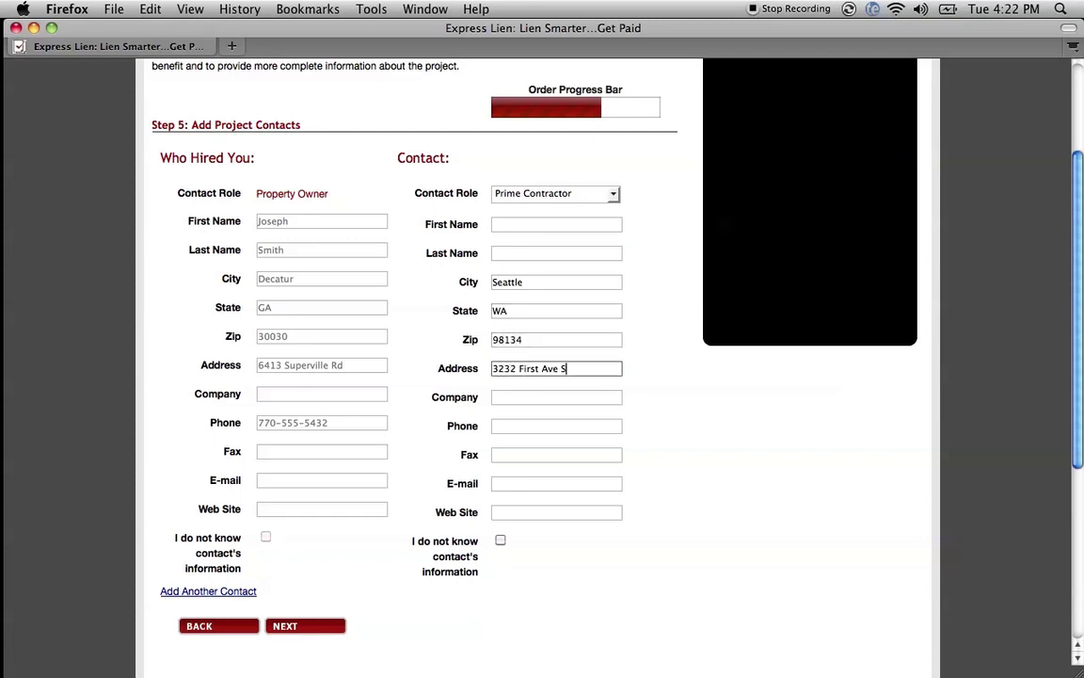
{"action": "key", "text": "Tab"}
{"action": "type", "text": "ABC Construction"}
{"action": "key", "text": "Tab"}
{"action": "type", "text": "555-5555"}
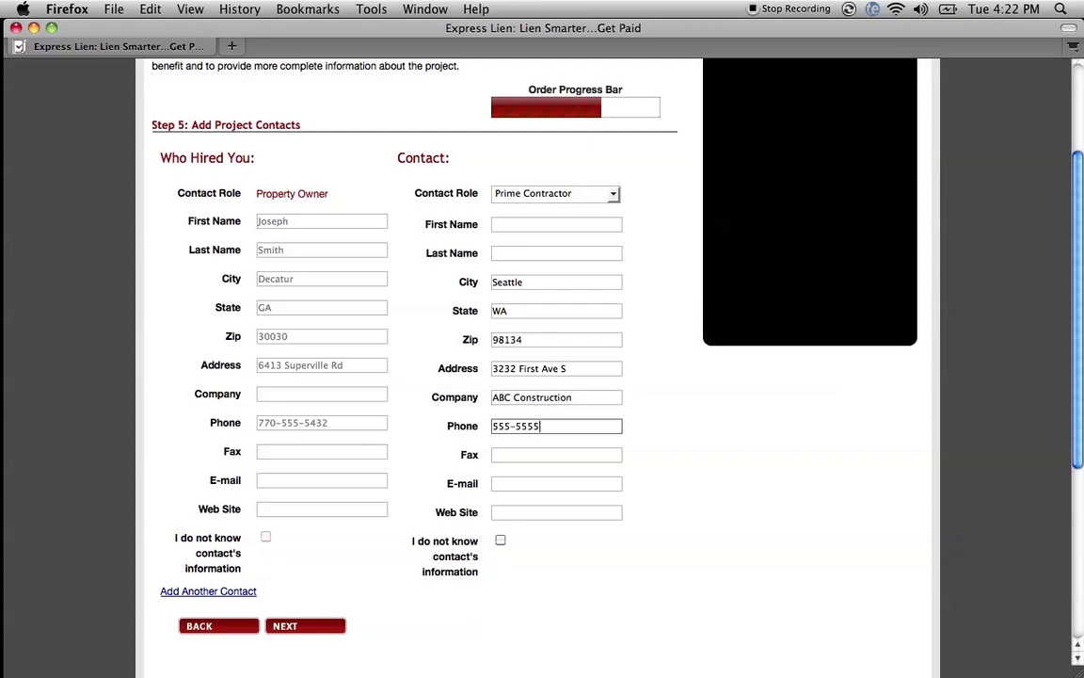
{"action": "left_click", "coordinate": [315, 628]}
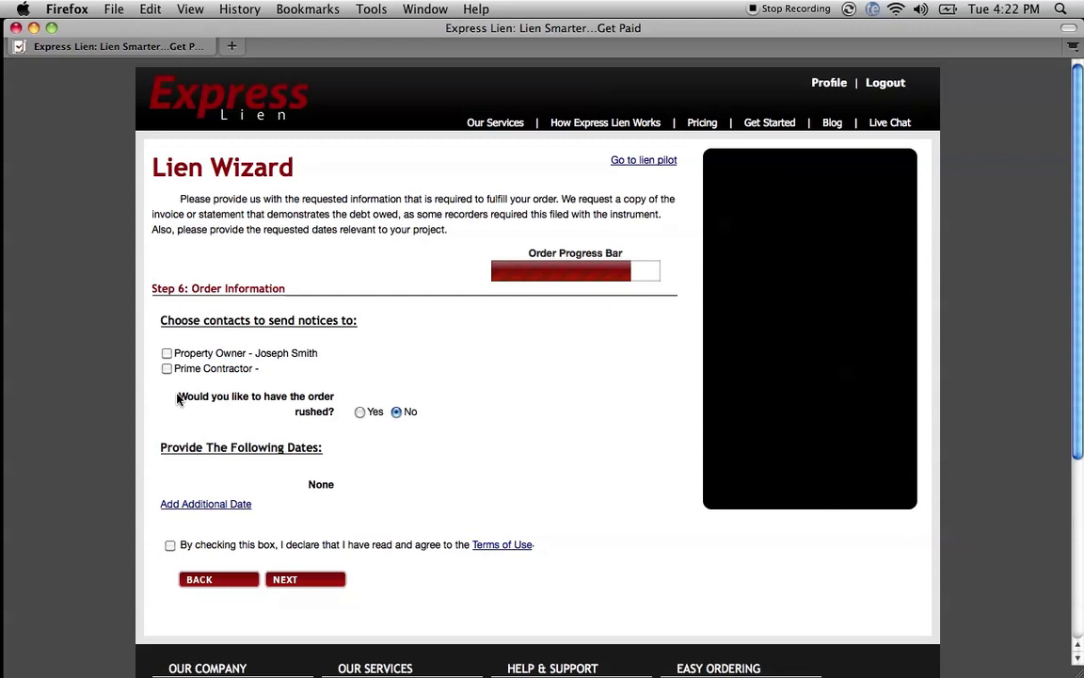
Choose the property owner and prime contractor as notice recipients, accept Terms of Use, and submit
{"action": "left_click", "coordinate": [167, 354]}
{"action": "left_click", "coordinate": [166, 368]}
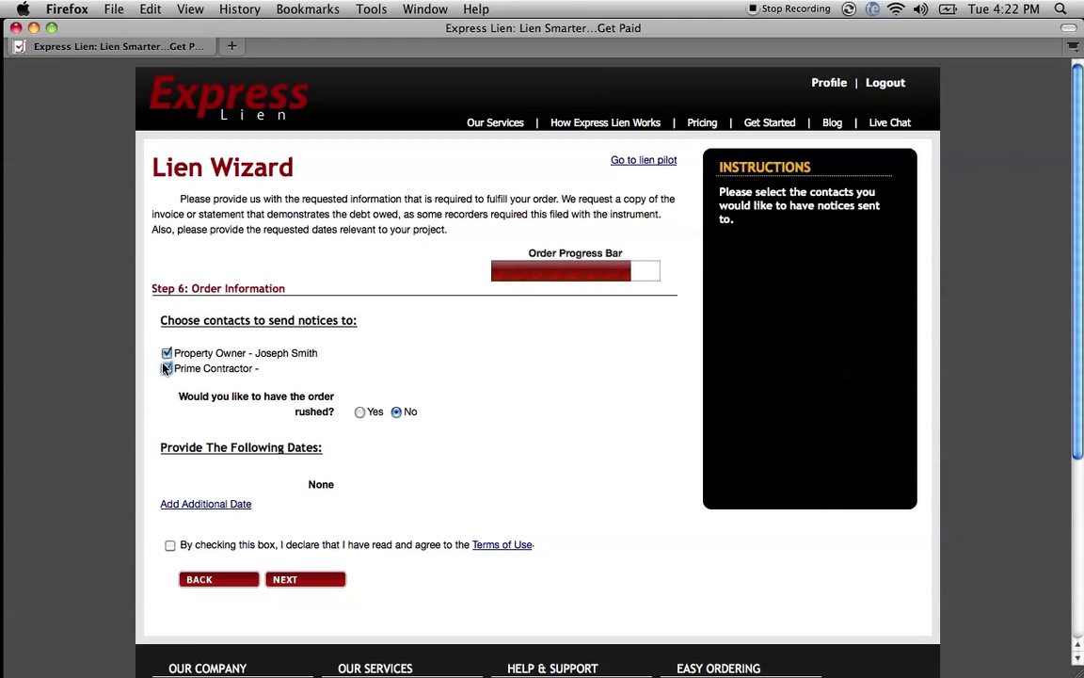
{"action": "left_click", "coordinate": [170, 544]}
{"action": "left_click", "coordinate": [288, 581]}
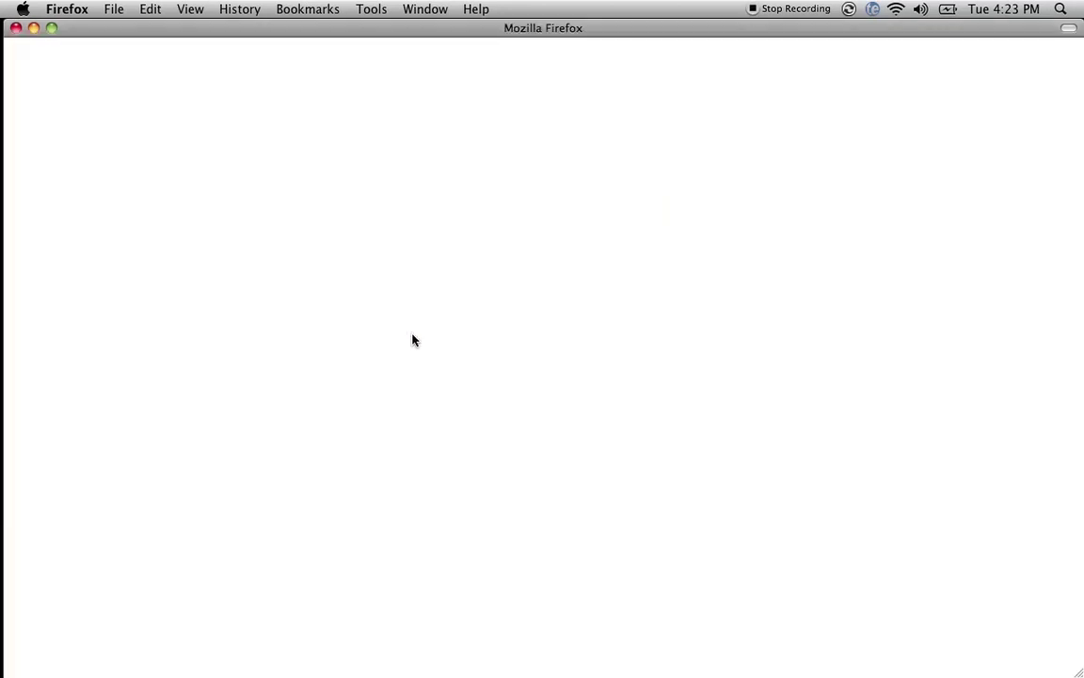
{"action": "scroll", "coordinate": [411, 339], "scroll_direction": "down", "scroll_amount": 2}
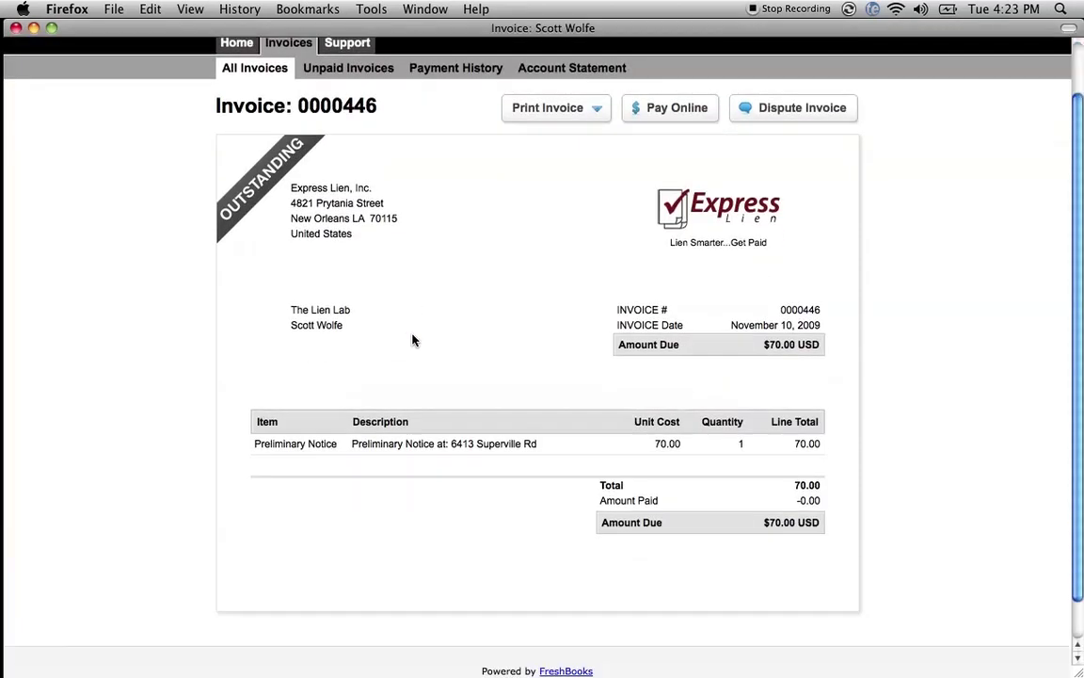
{"action": "scroll", "coordinate": [564, 441], "scroll_direction": "up", "scroll_amount": 2}
{"action": "left_click", "coordinate": [647, 172]}
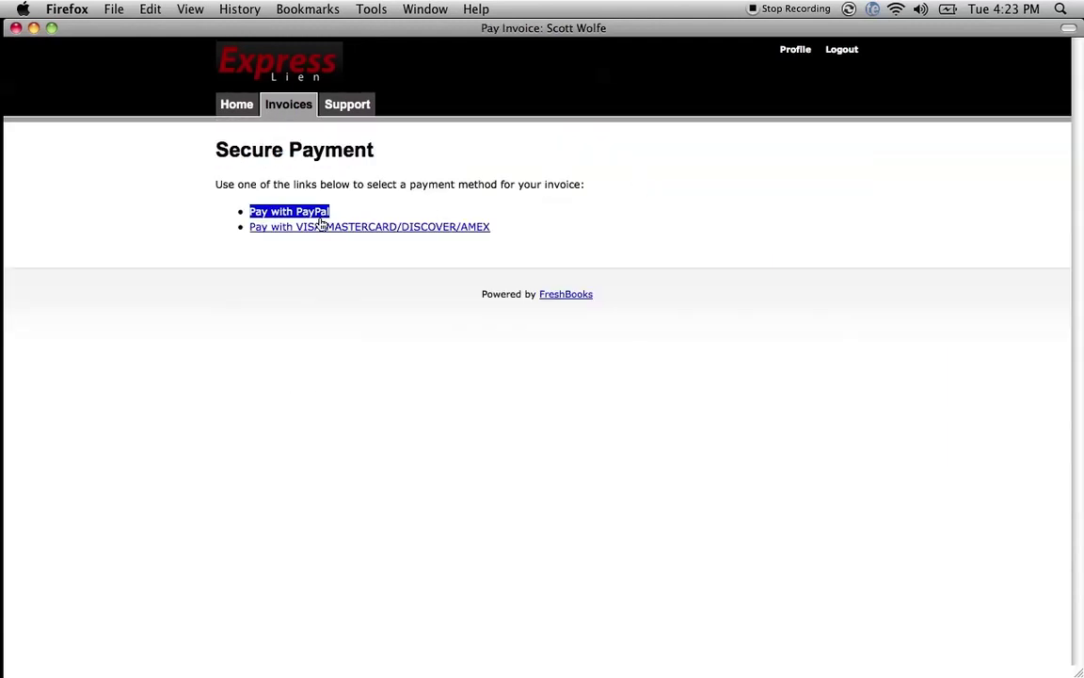
{"action": "left_click", "coordinate": [322, 226]}
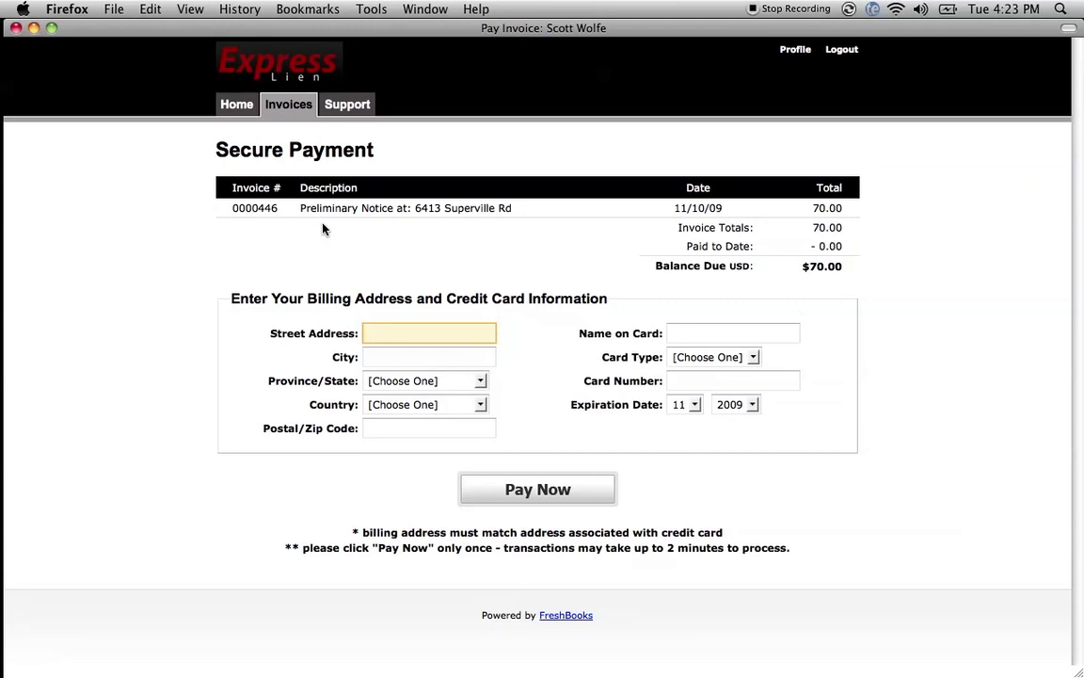
{"action": "key", "text": "super+w"}
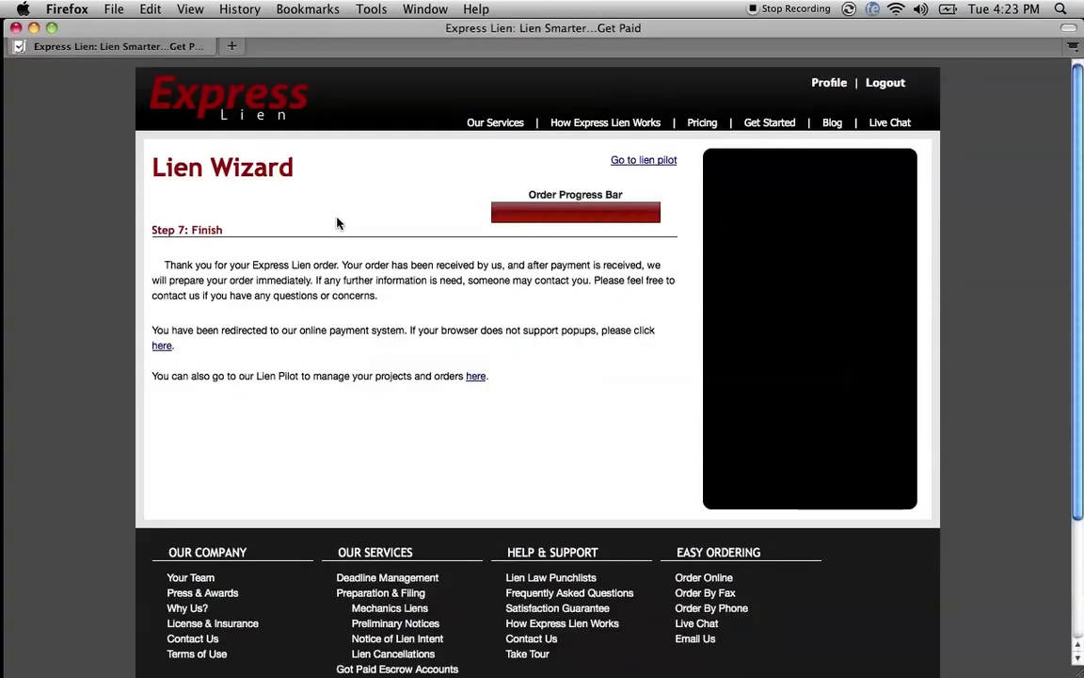
Go to Lien Pilot, view Current Projects, then show the Invoices list
{"action": "left_click", "coordinate": [651, 162]}
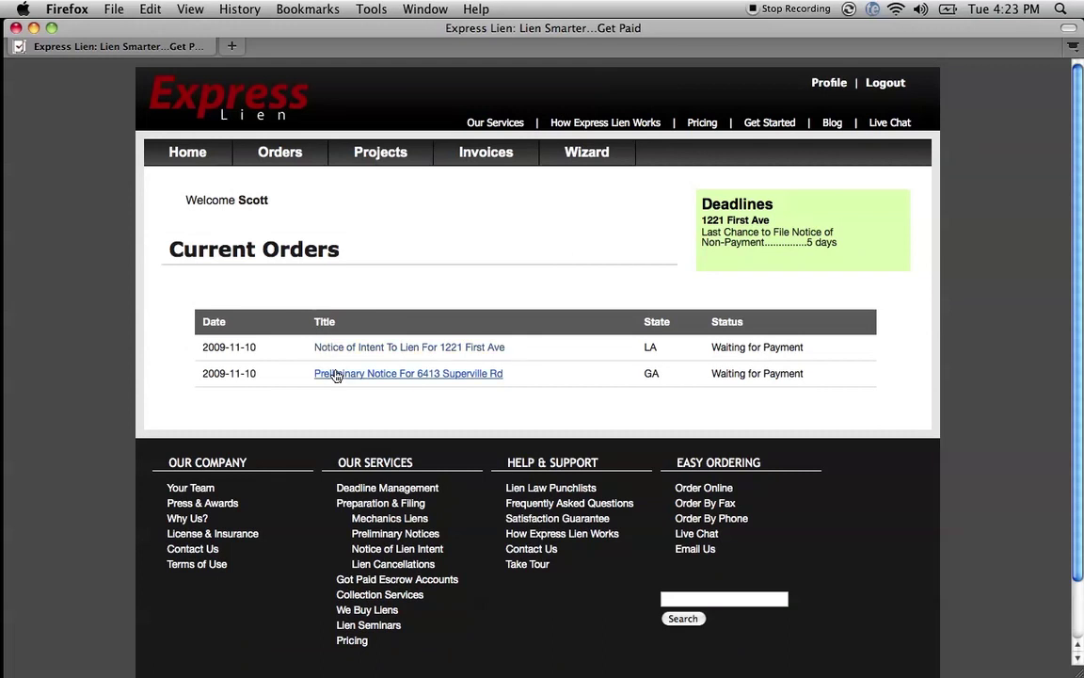
{"action": "left_click", "coordinate": [367, 158]}
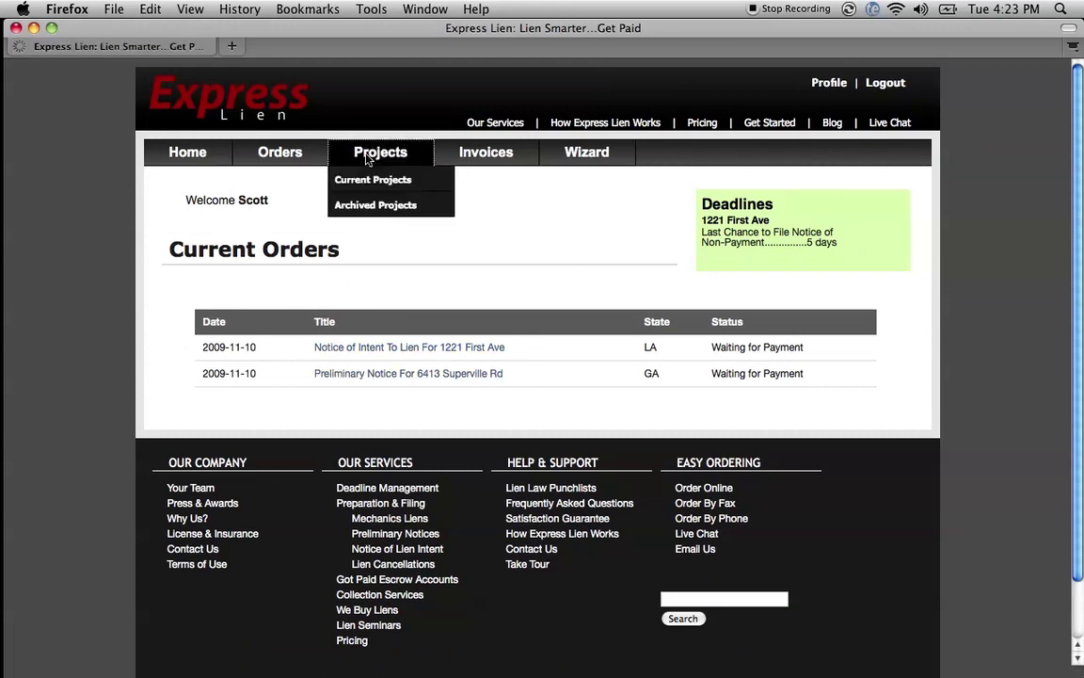
{"action": "left_click", "coordinate": [459, 153]}
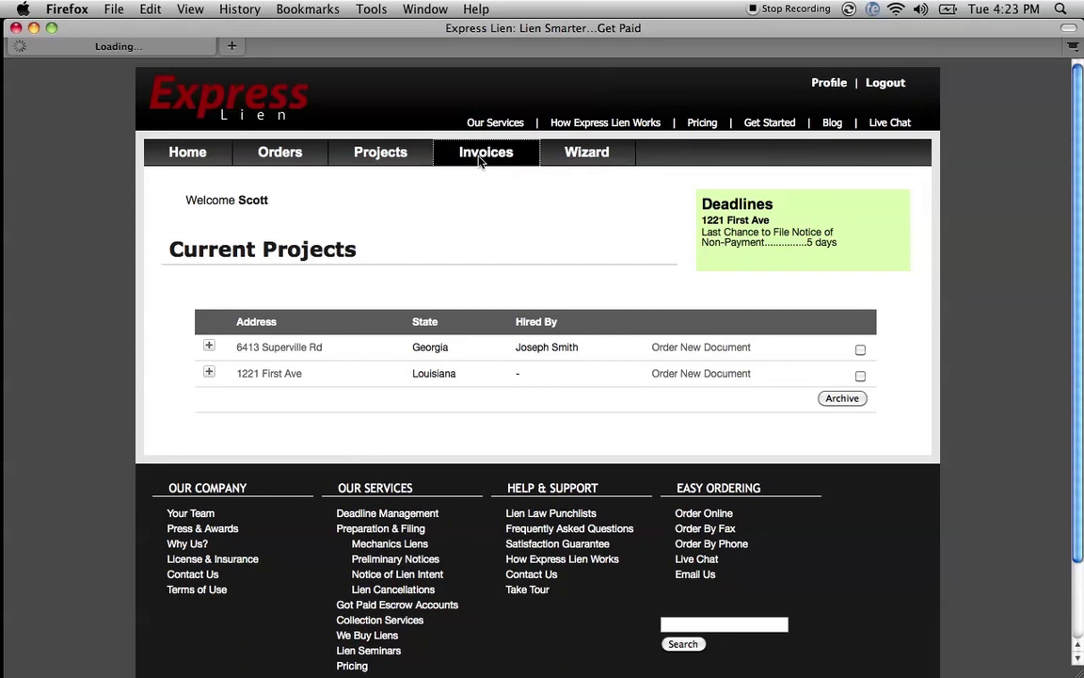